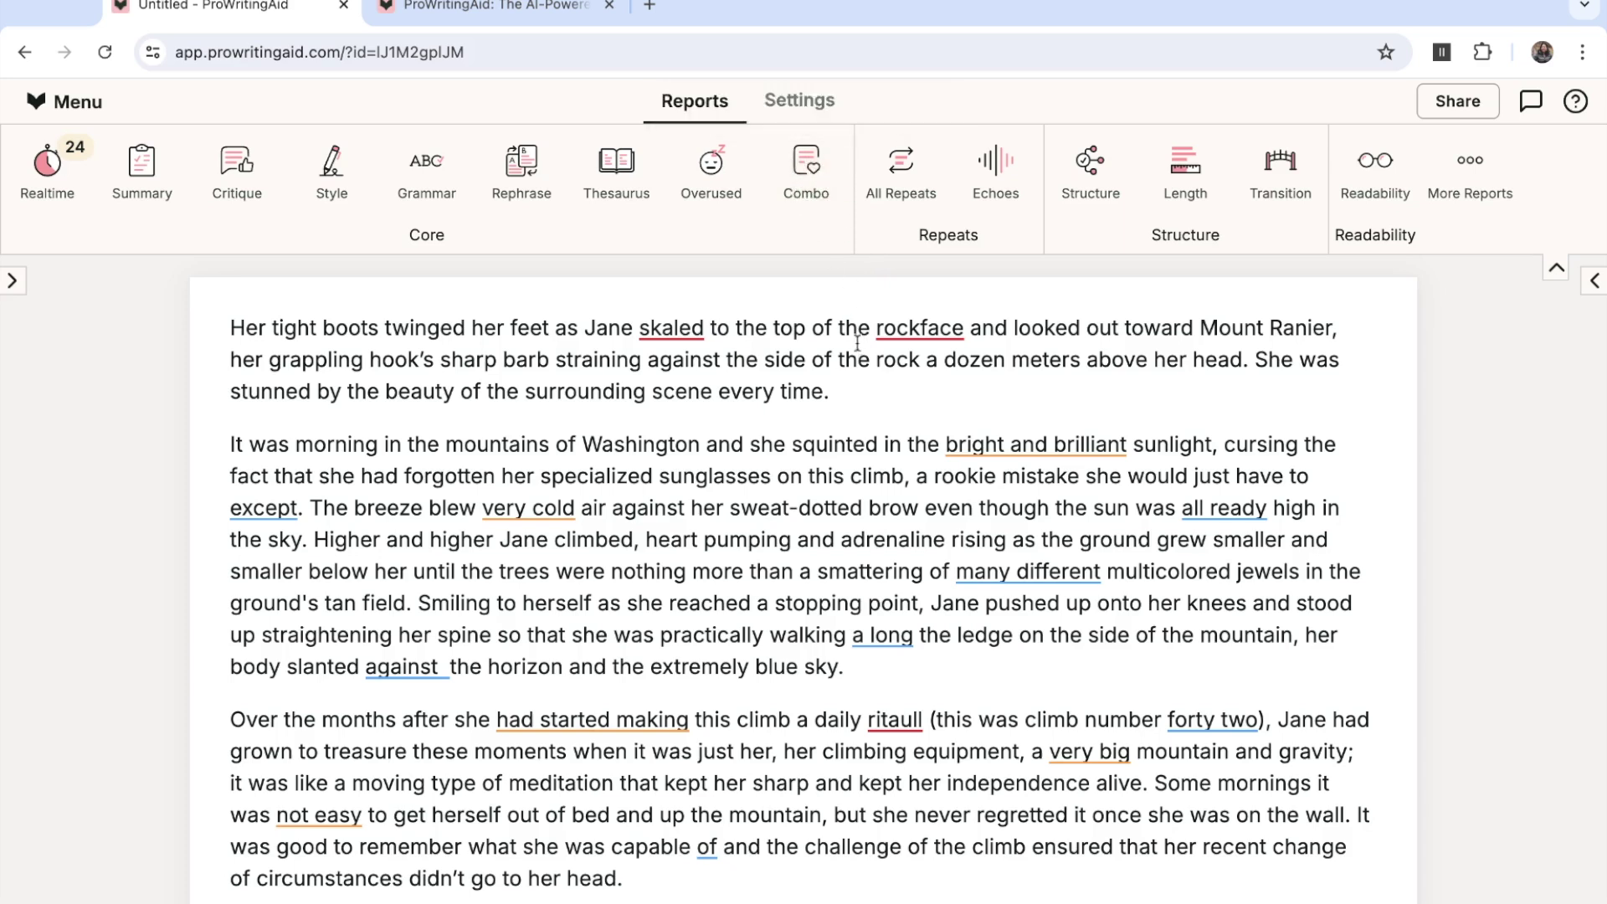
Step: Show the document settings options and open the full application settings page
left_click(801, 98)
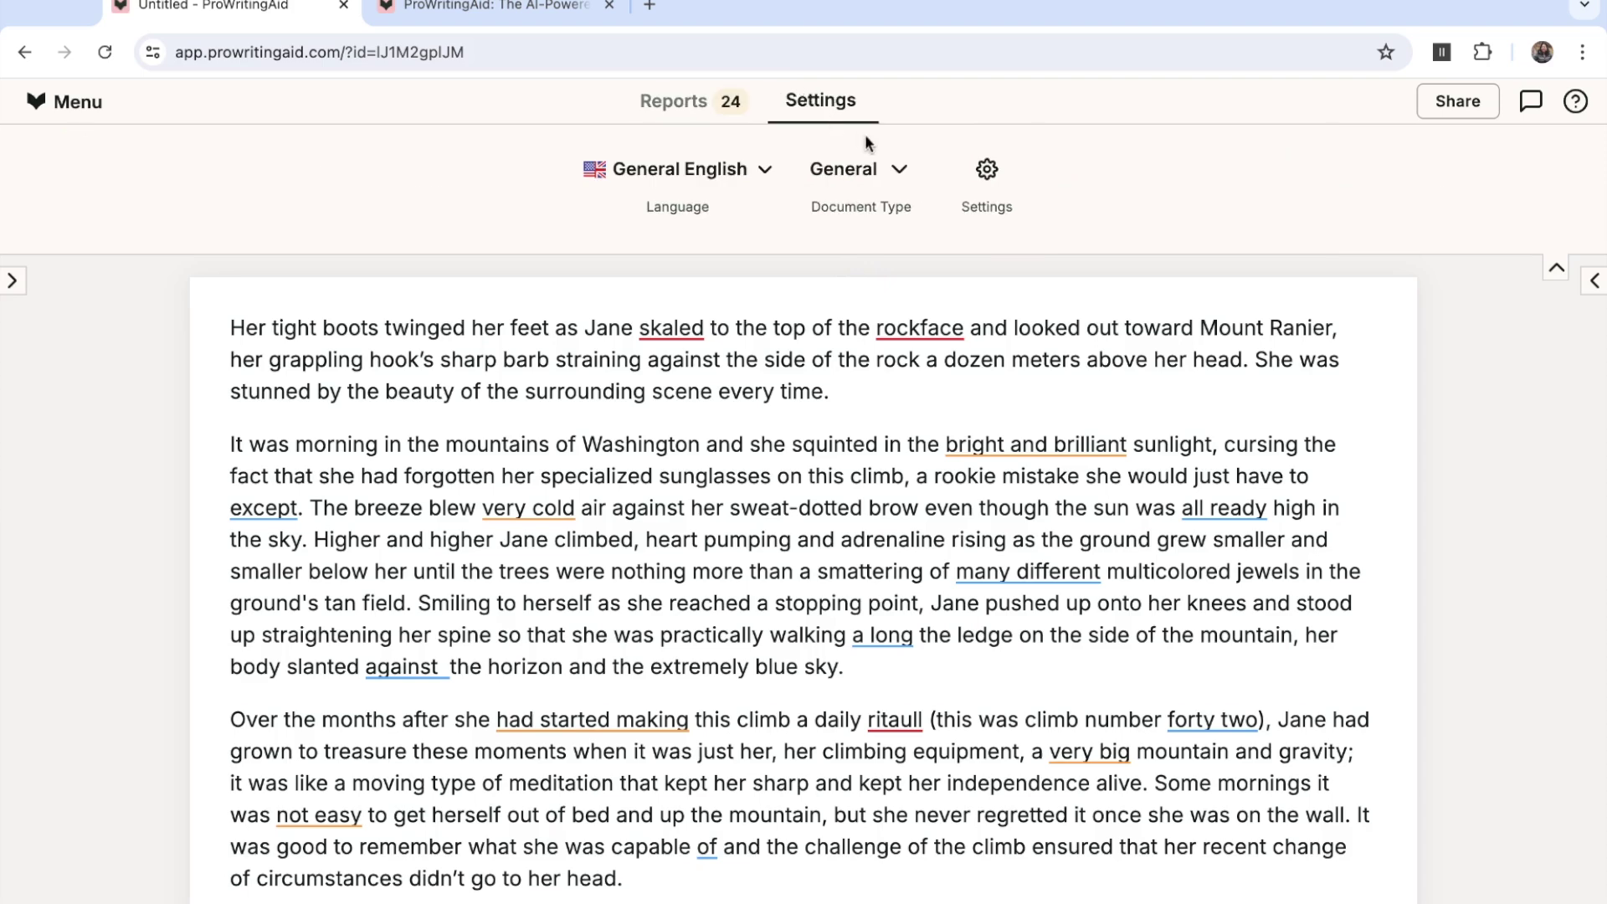
left_click(975, 179)
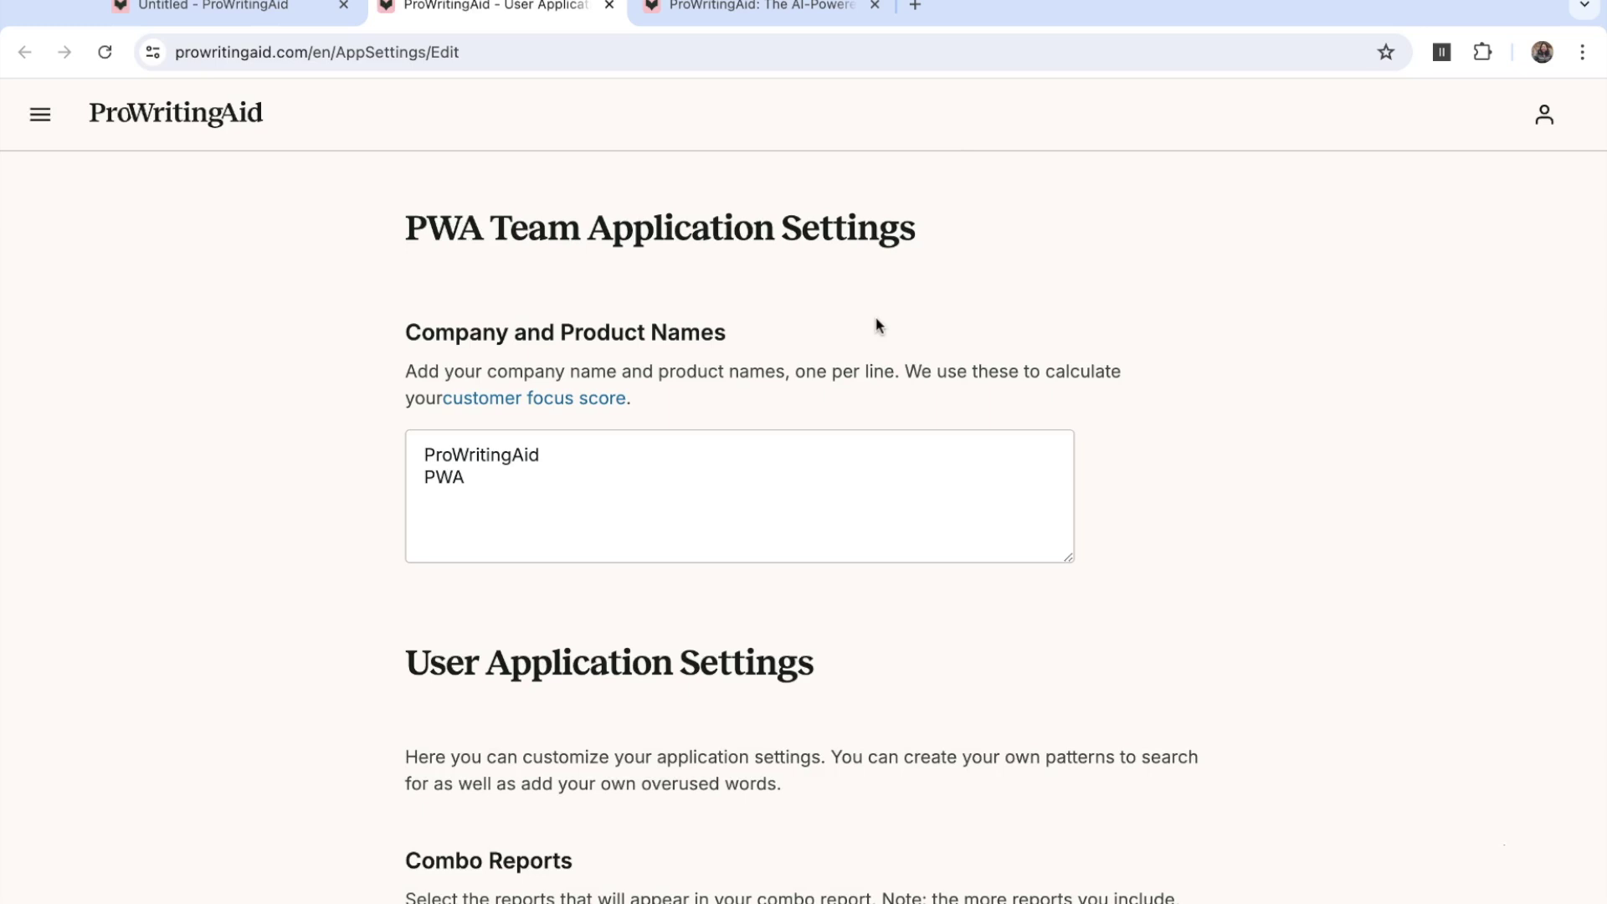
scroll(876, 325, "down", 4)
scroll(877, 326, "down", 4)
scroll(590, 658, "down", 2)
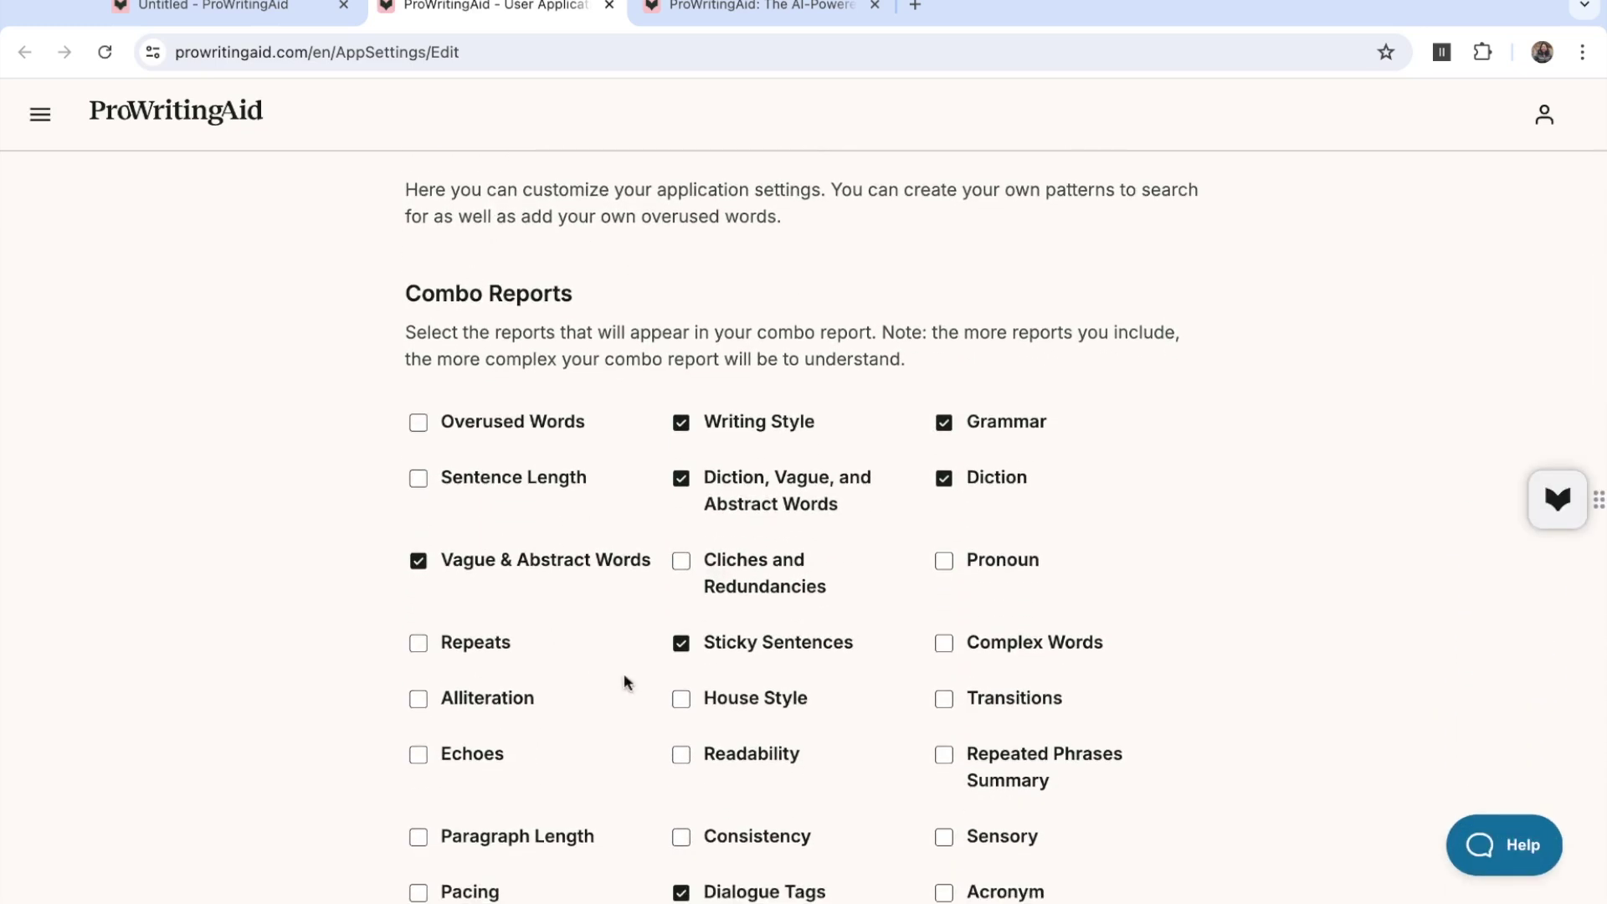
scroll(654, 696, "down", 1)
scroll(653, 697, "down", 1)
scroll(654, 697, "down", 1)
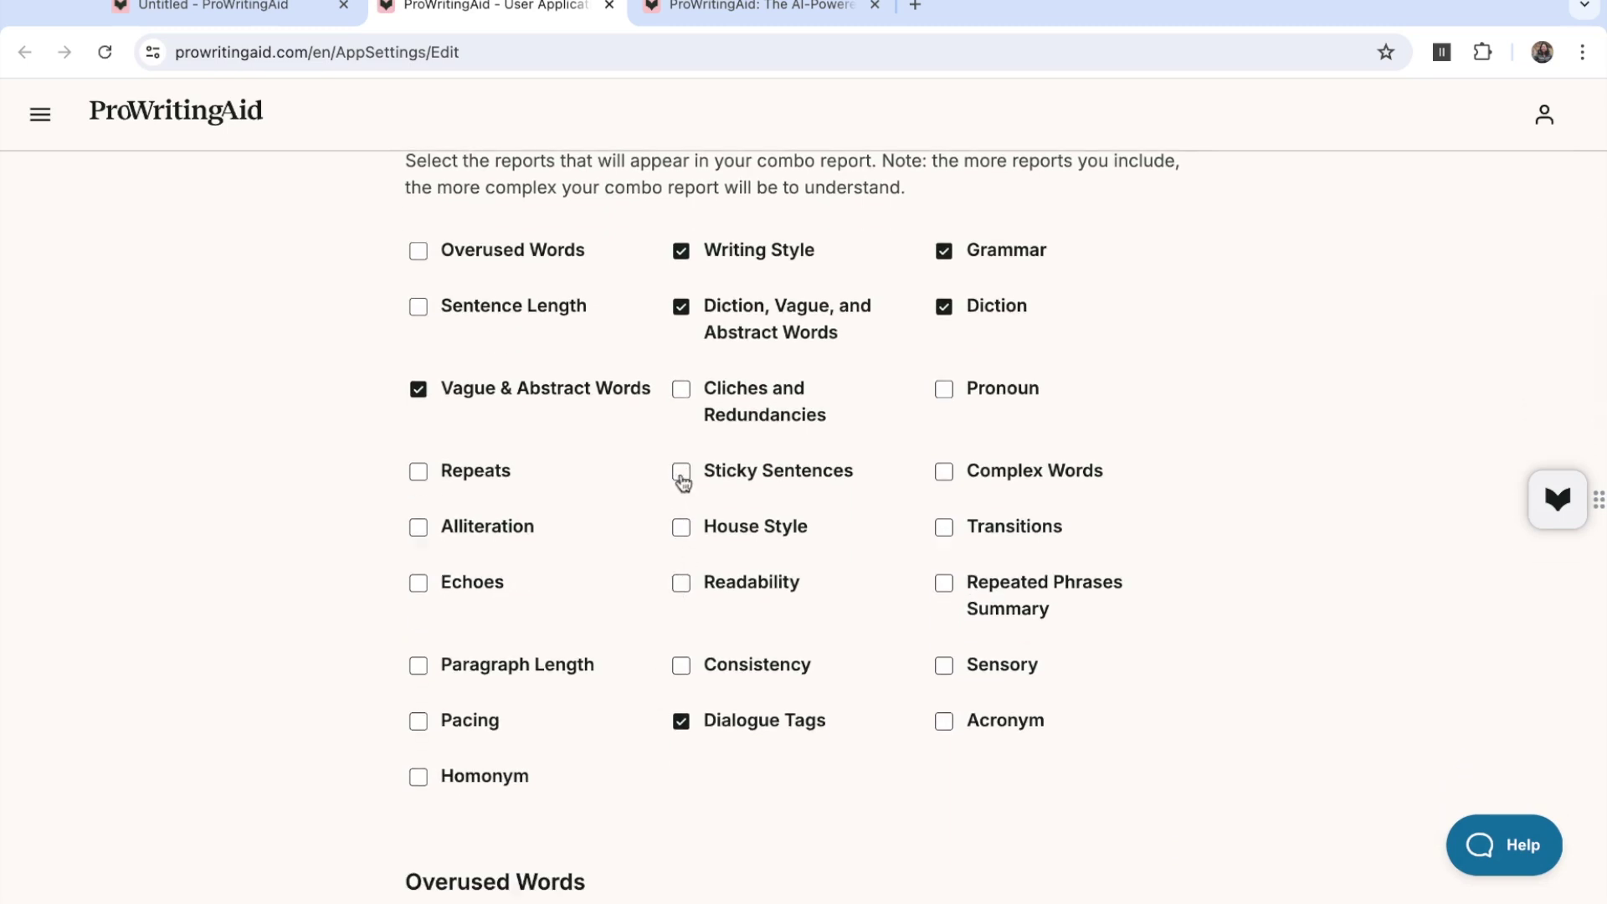
Step: Add Sticky Sentences and Complex Words to the combo report selections
left_click(681, 473)
double_click(965, 390)
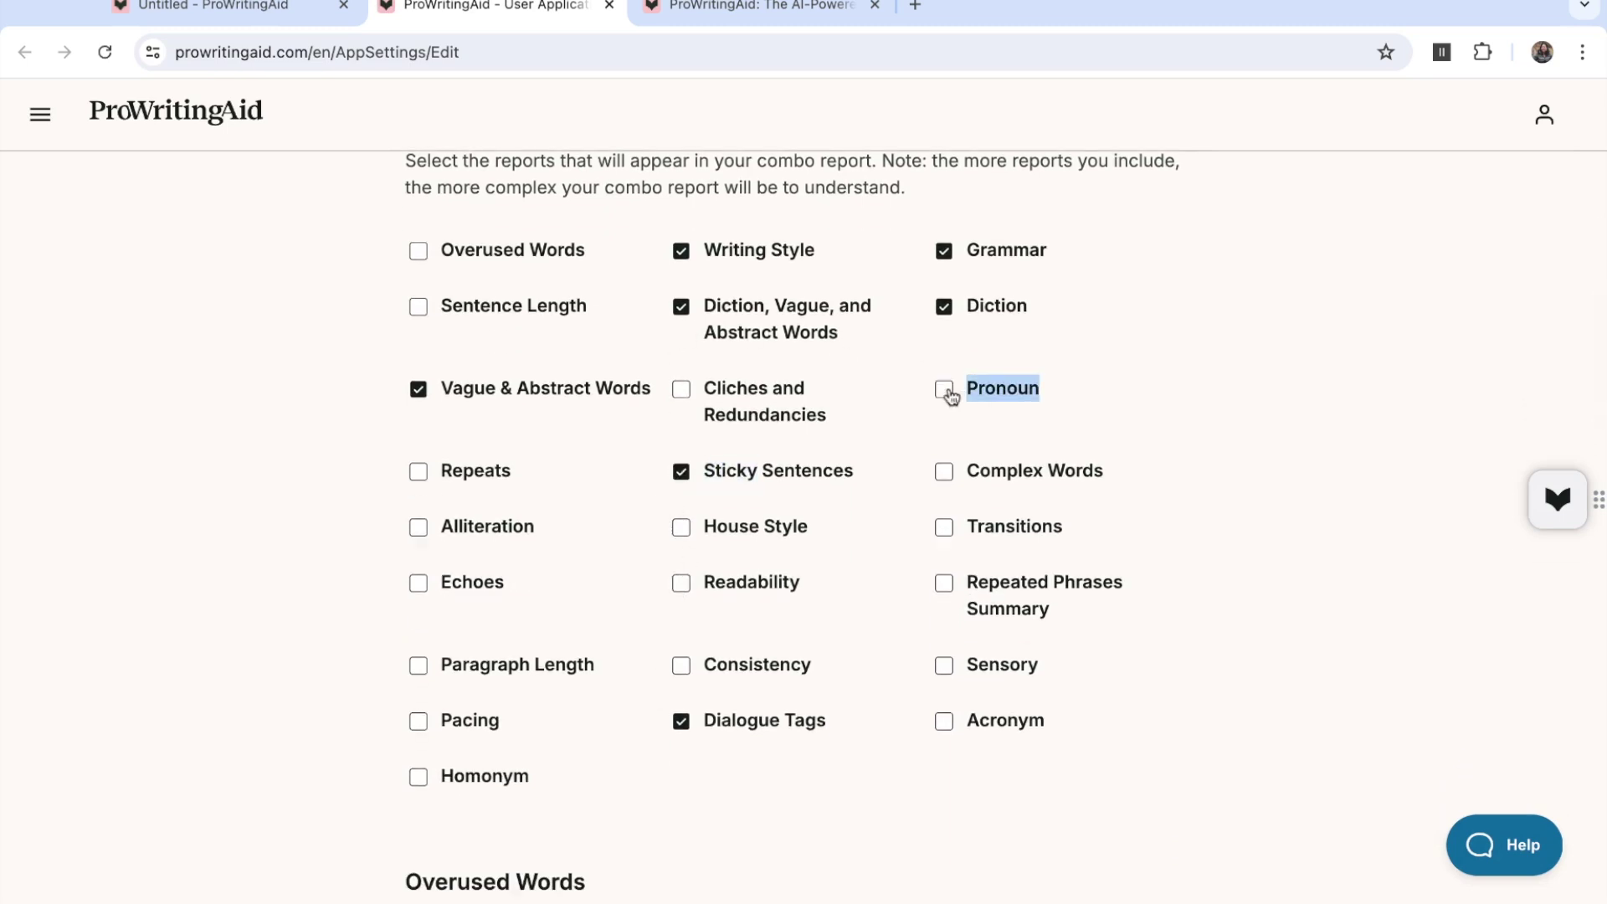
double_click(945, 472)
left_click(944, 472)
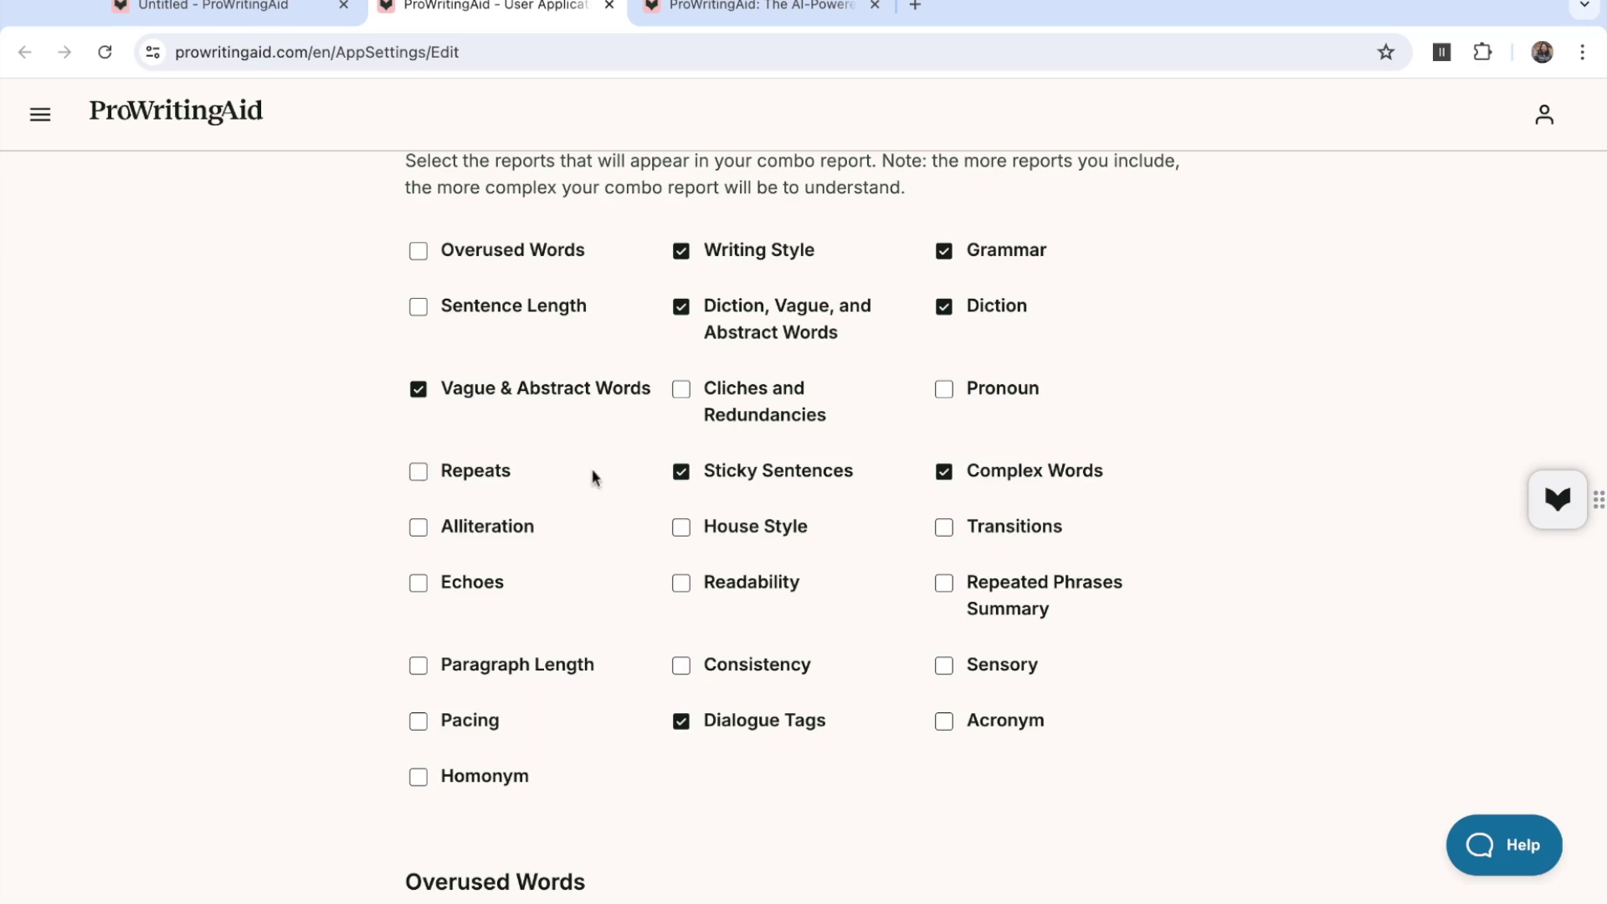
scroll(613, 512, "down", 1)
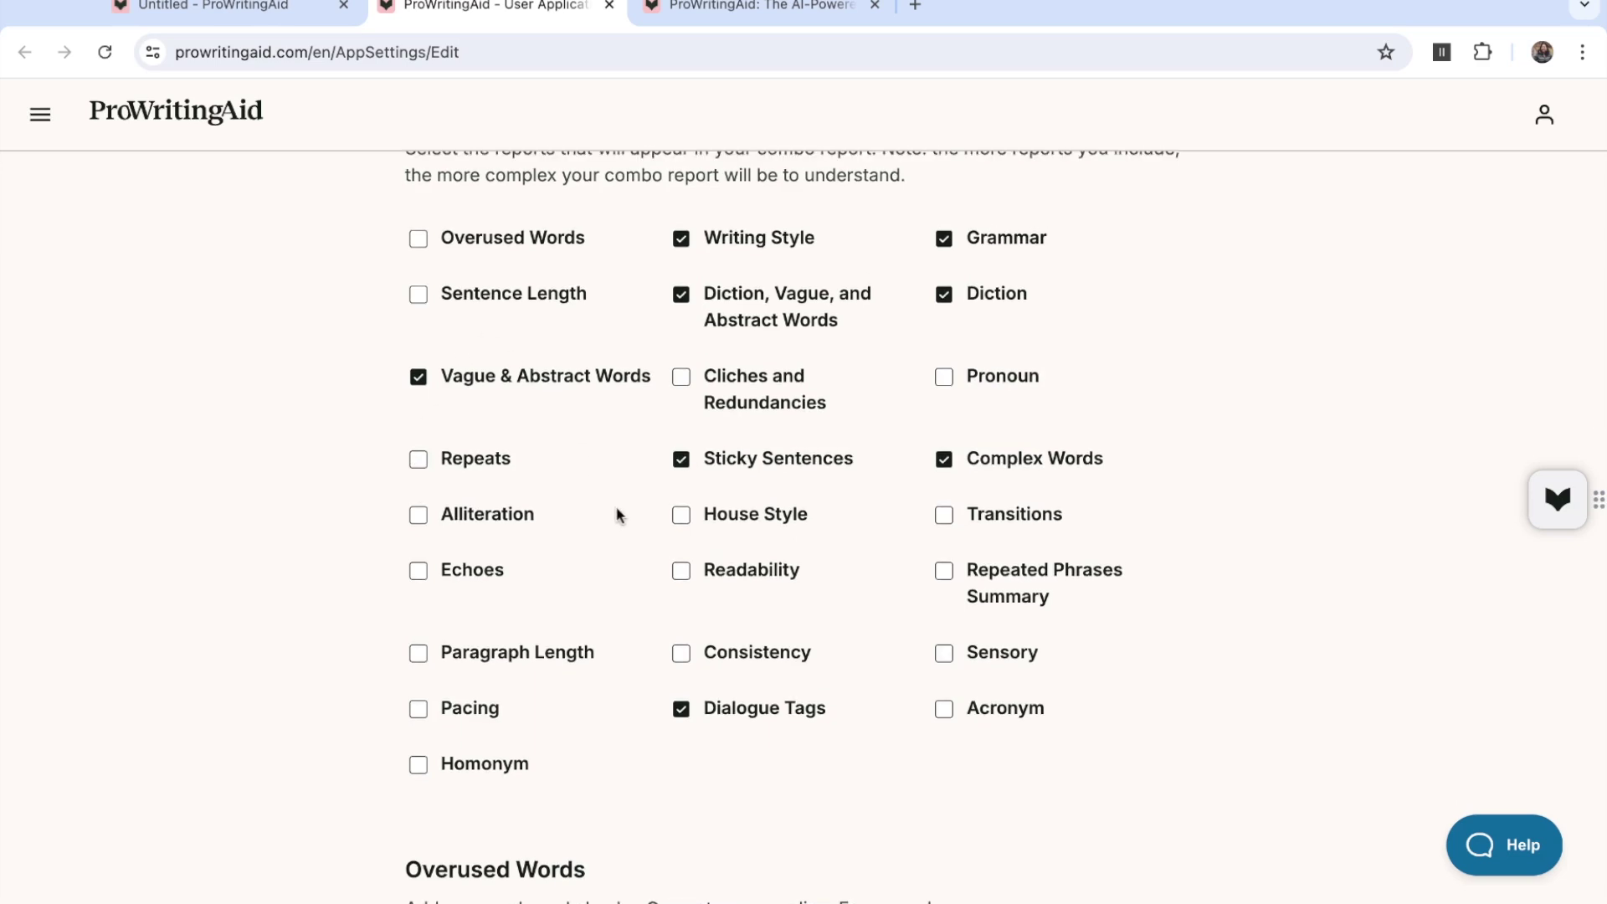
scroll(618, 514, "up", 1)
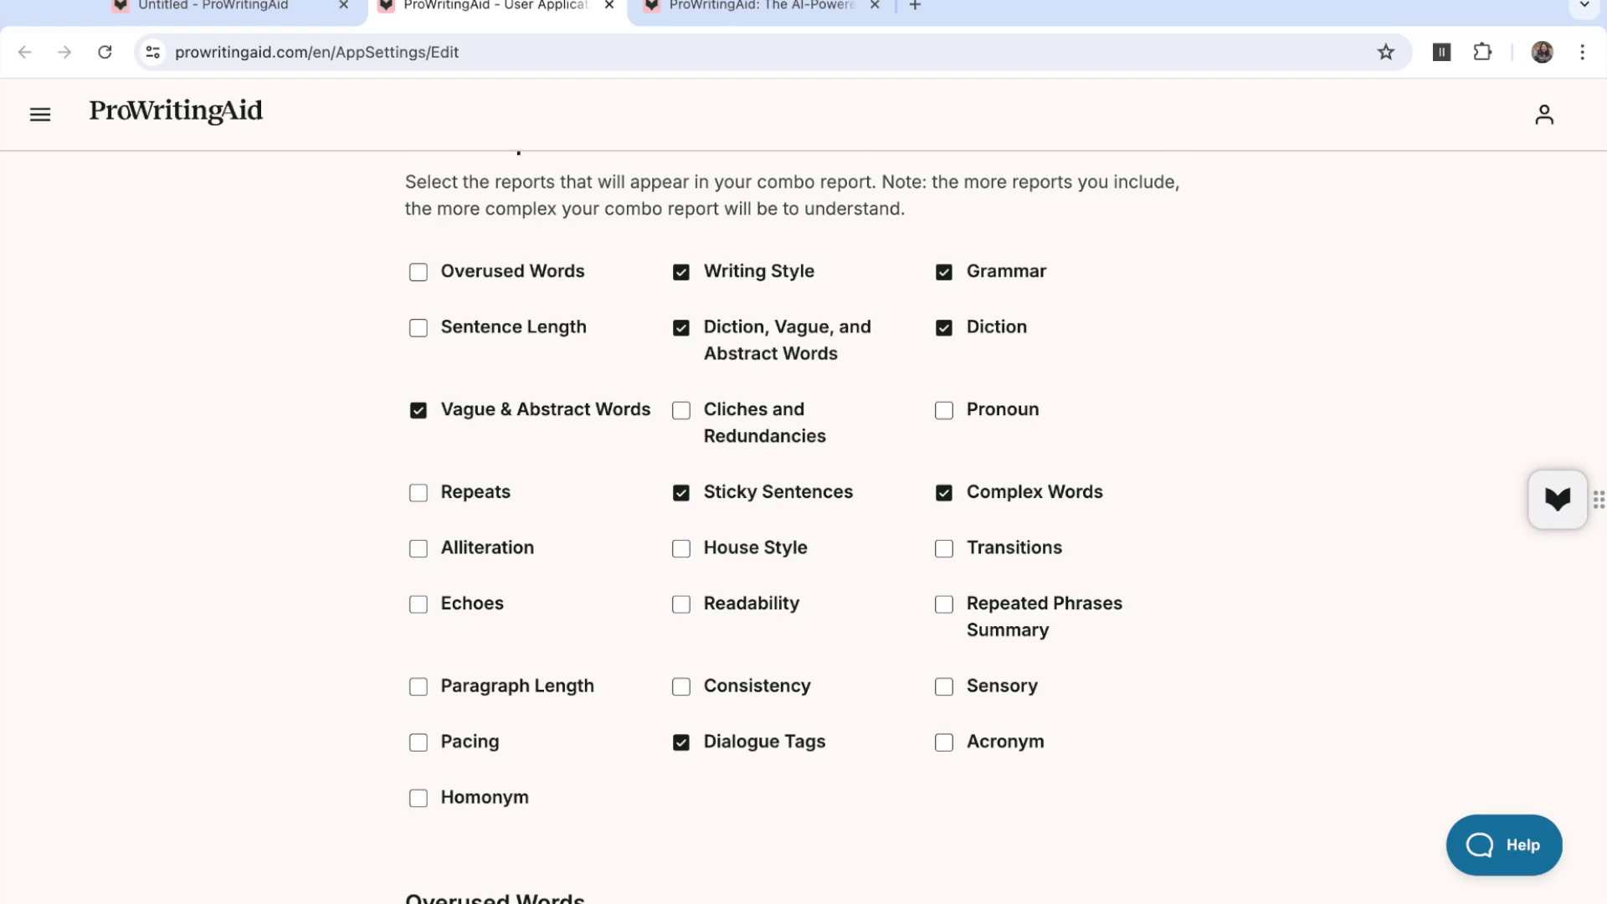
scroll(803, 502, "down", 5)
scroll(803, 503, "down", 3)
scroll(803, 503, "down", 3)
scroll(804, 502, "down", 5)
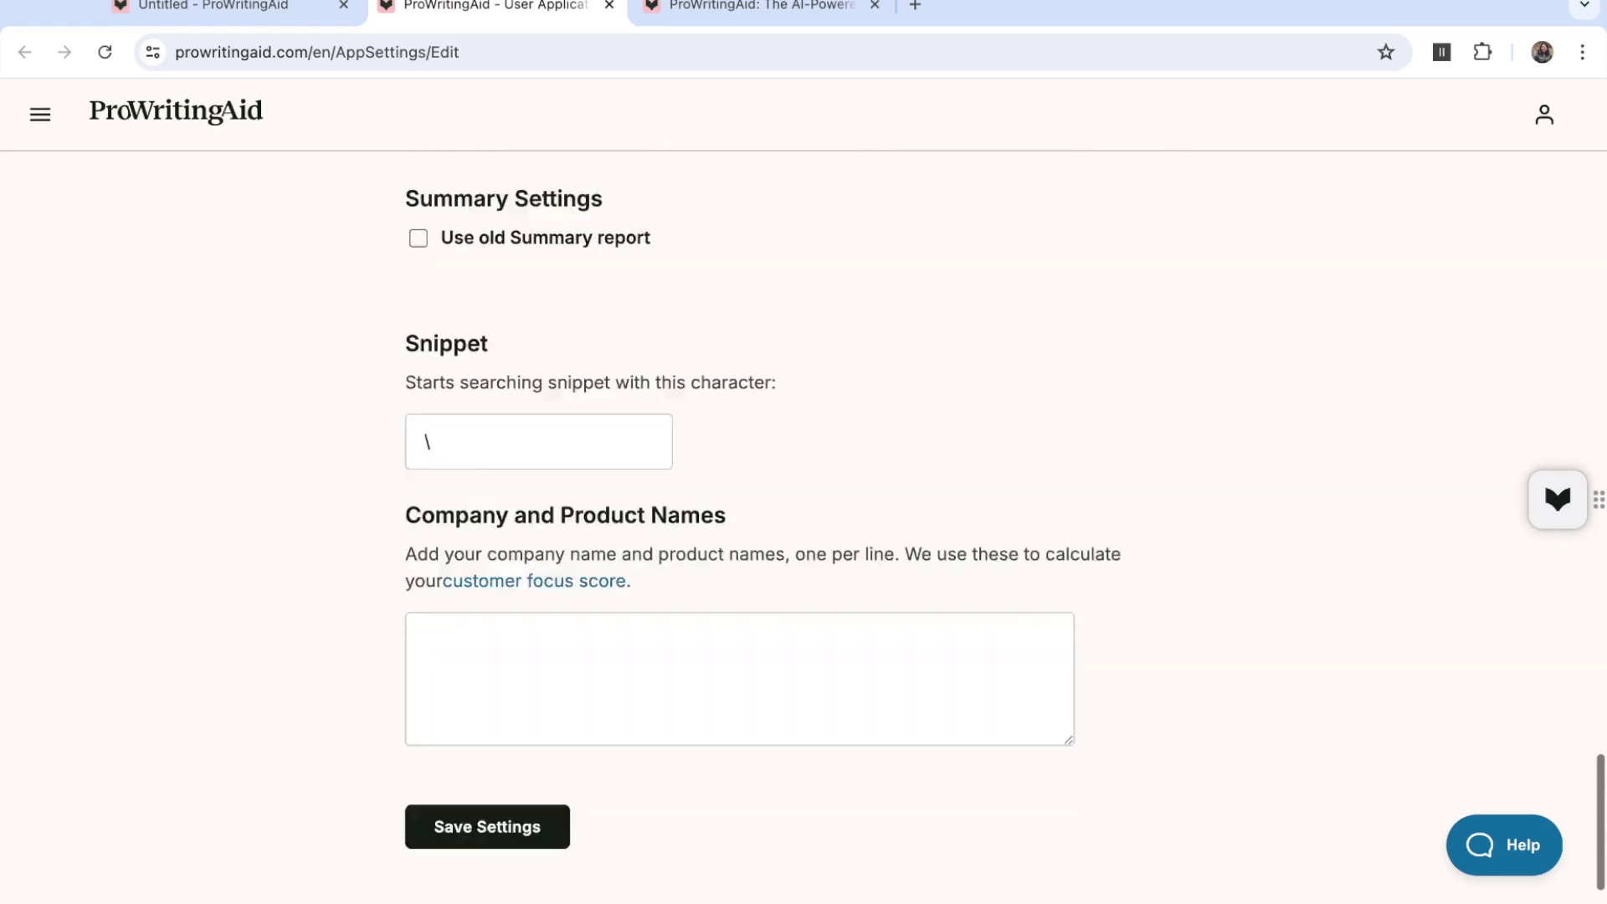
scroll(803, 503, "down", 3)
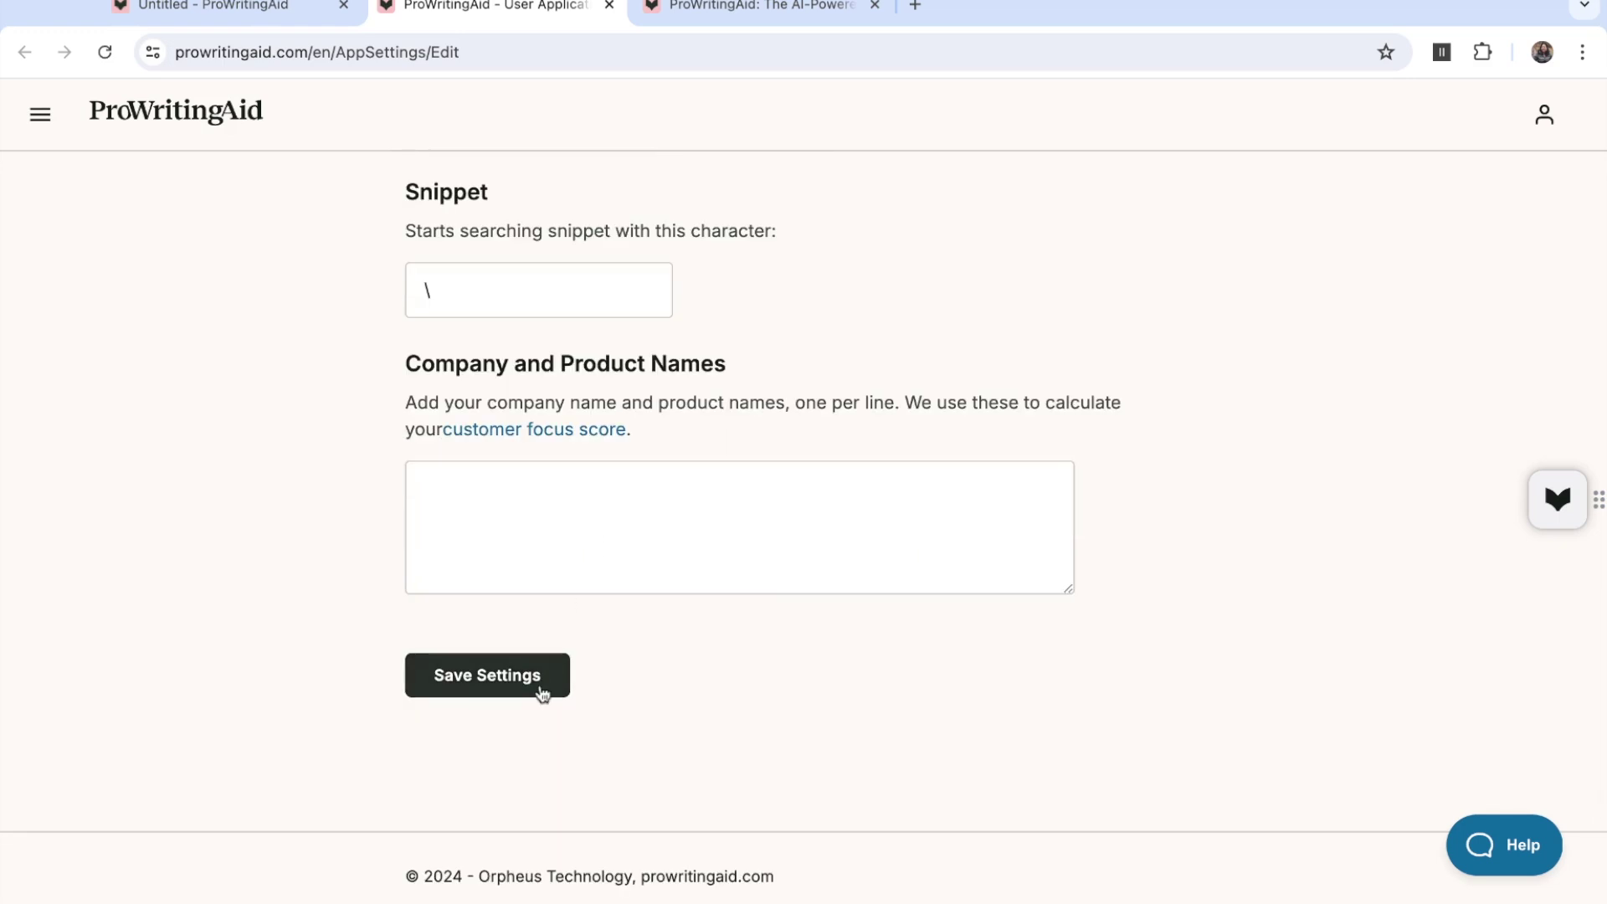
Step: Save the combo report settings and return to the story document
left_click(542, 692)
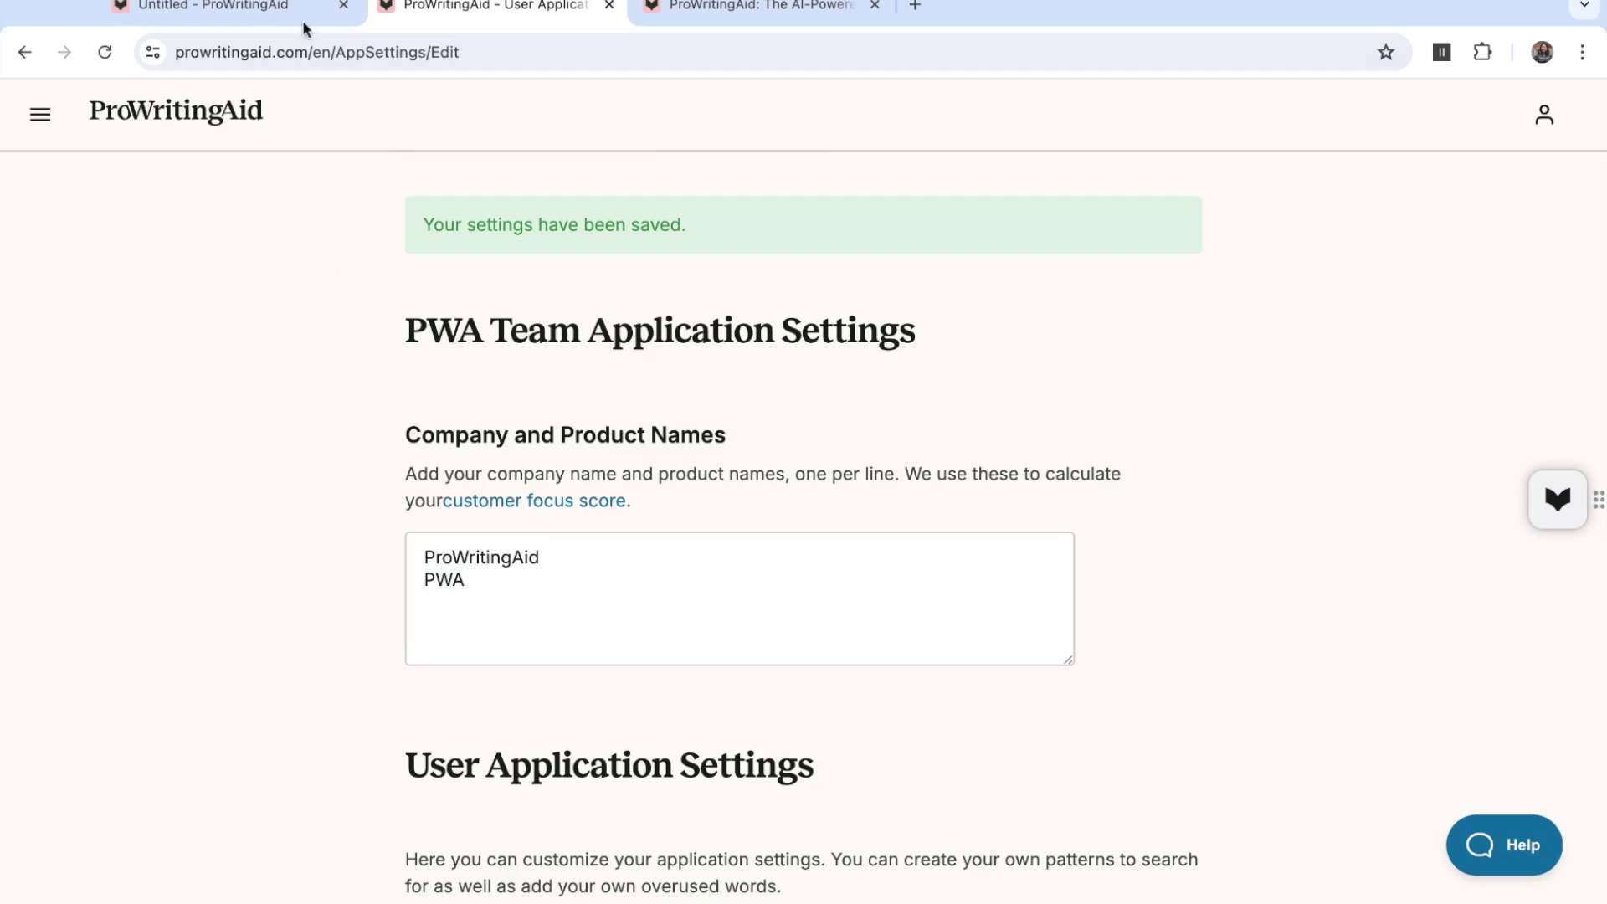
left_click(214, 6)
Step: Run the Combo report on the story from the Reports list
left_click(673, 101)
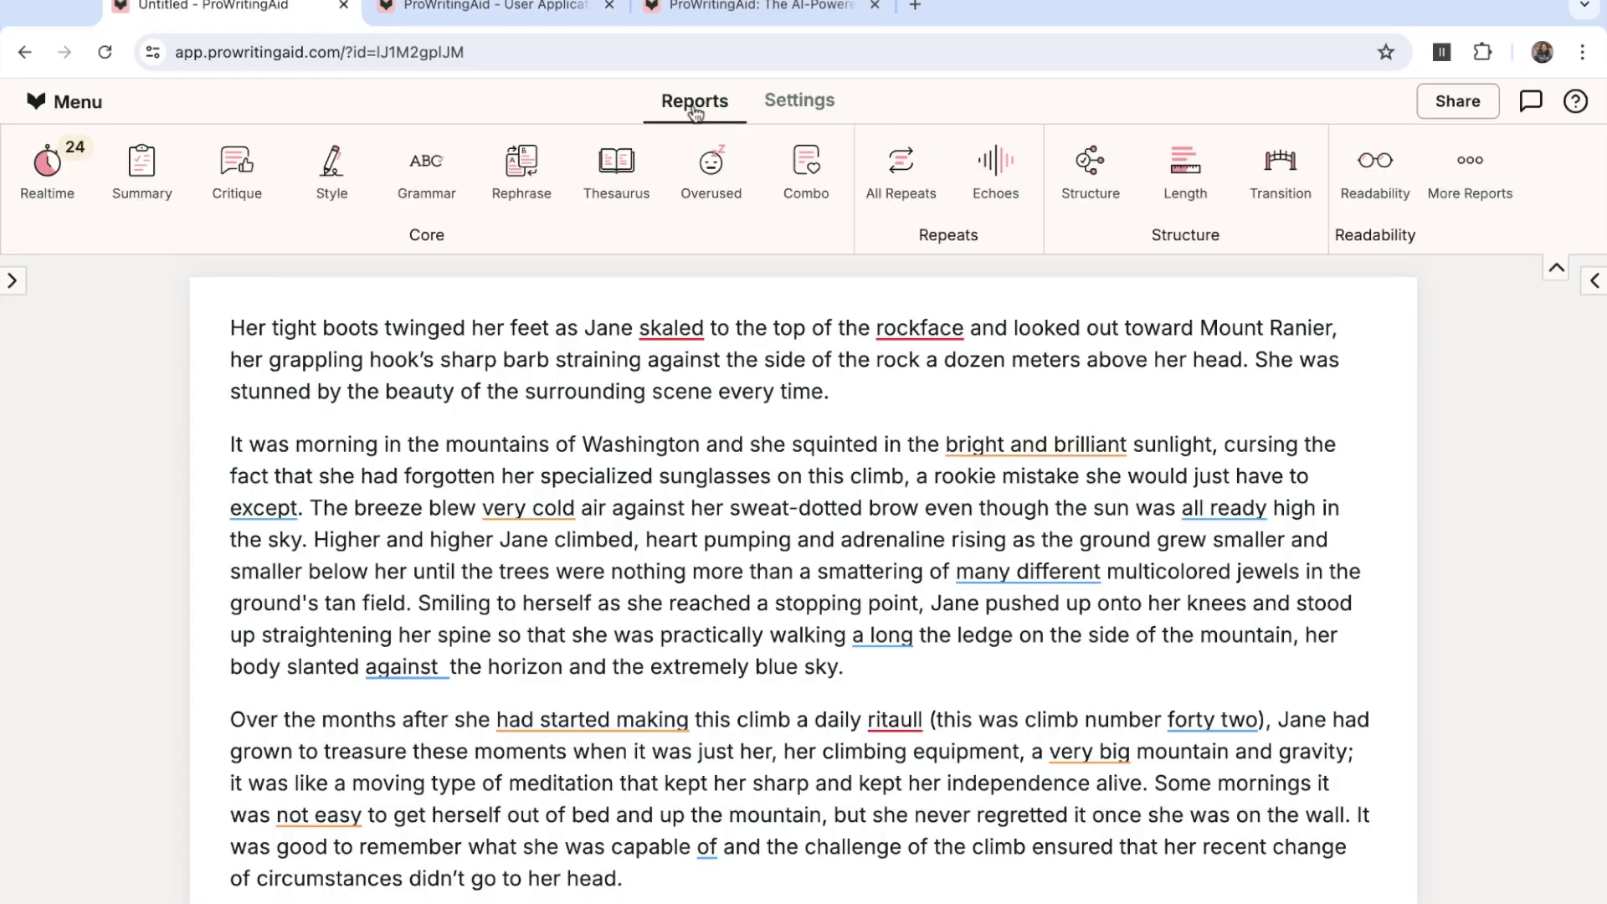
left_click(815, 199)
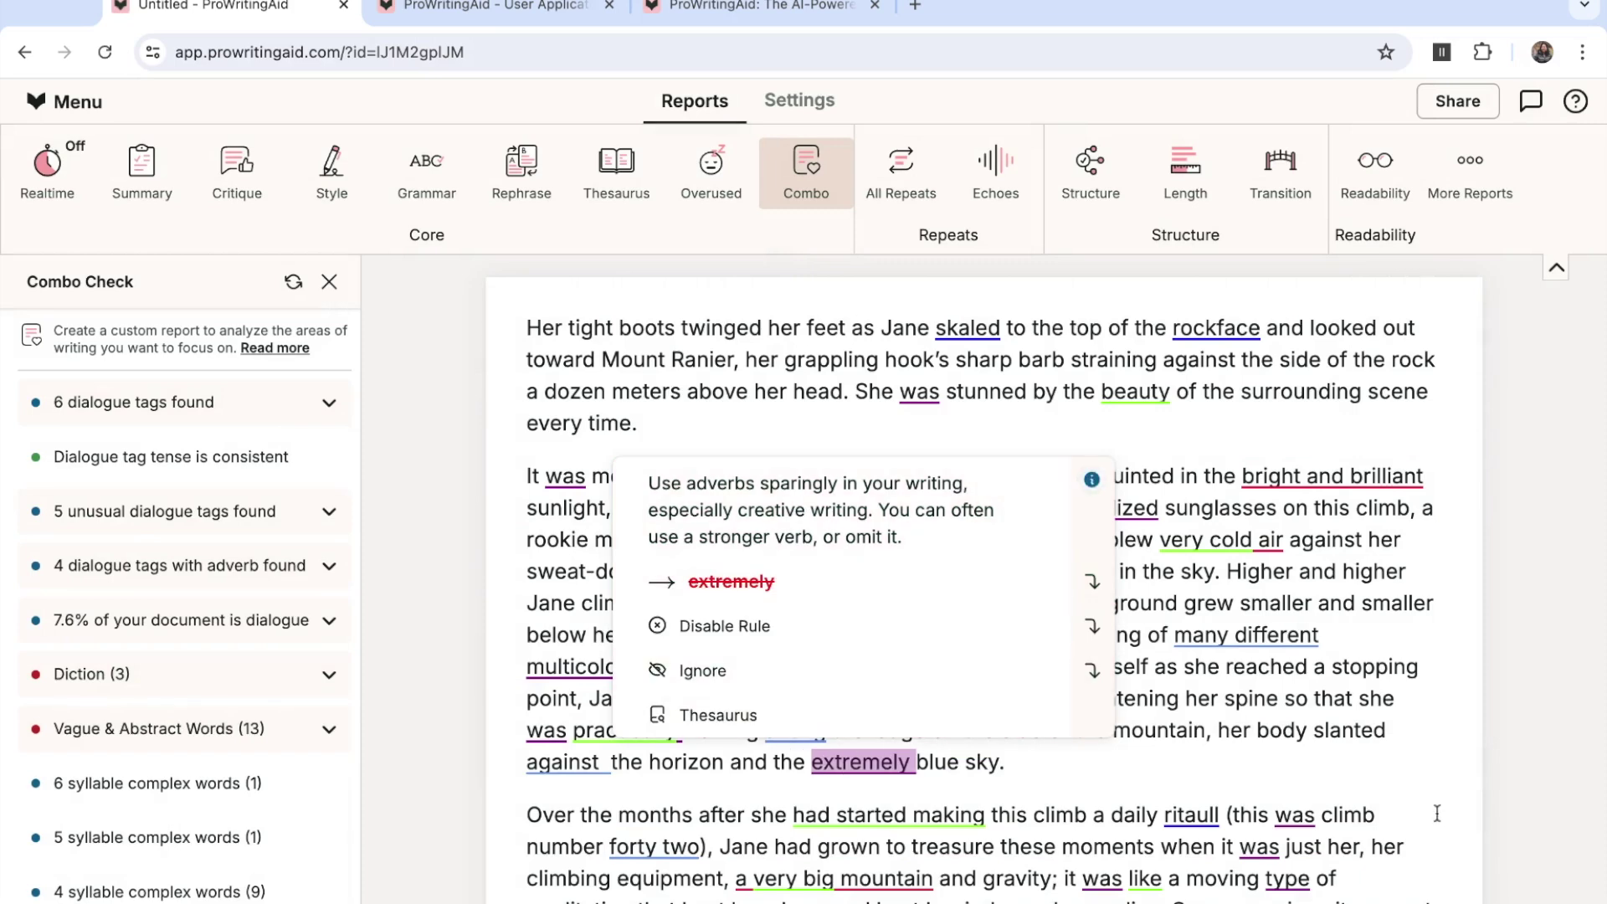
scroll(1423, 790, "down", 1)
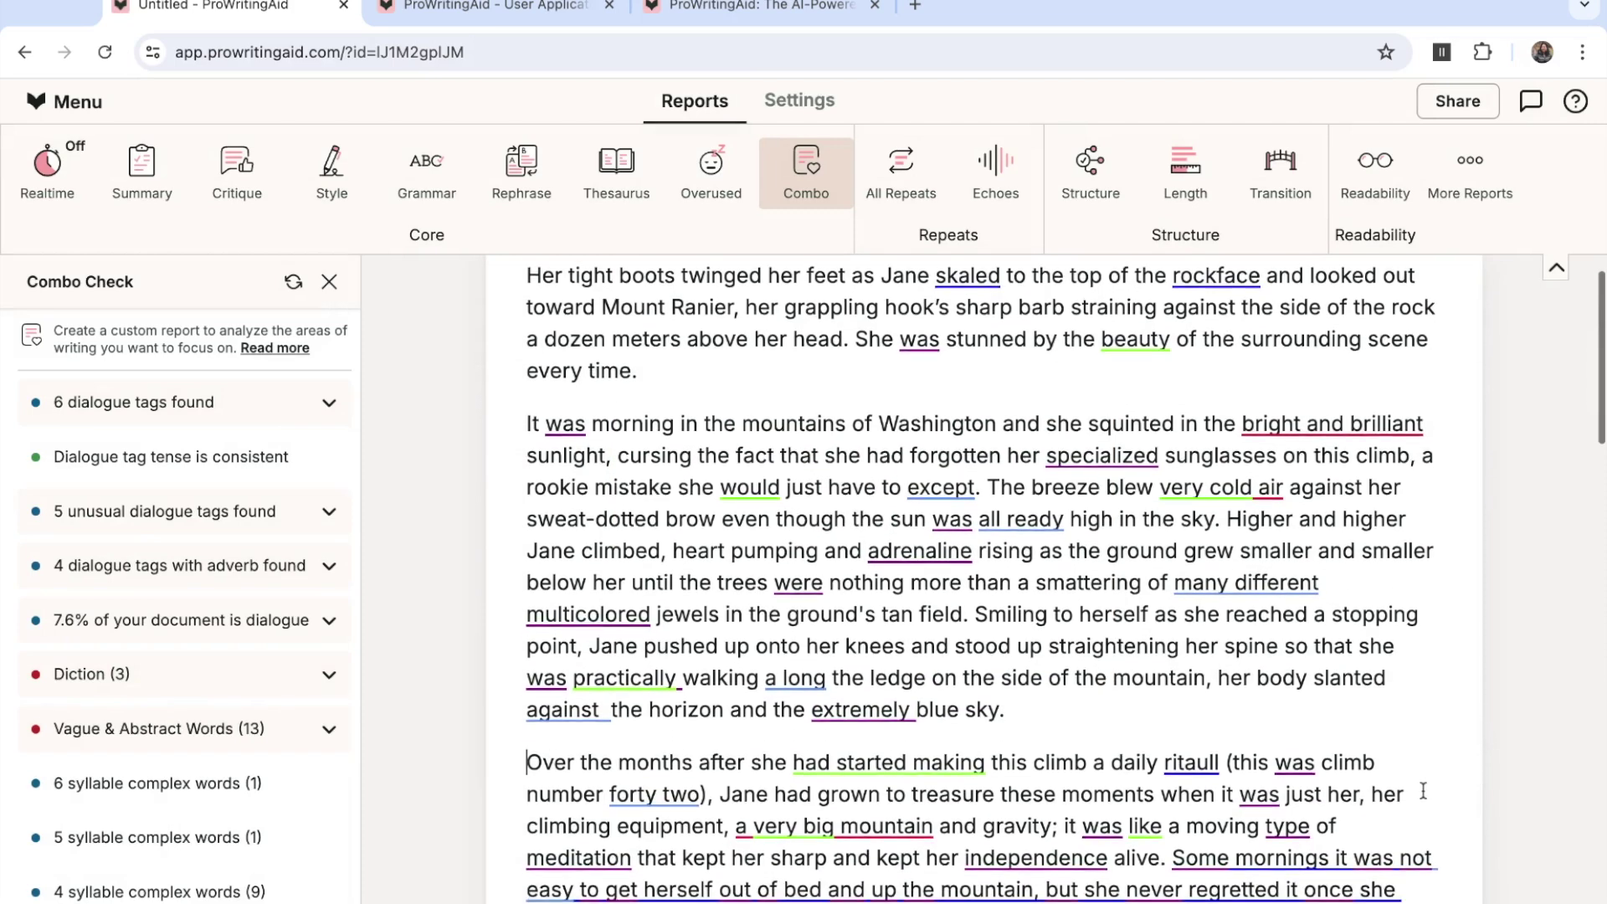
scroll(1423, 790, "down", 1)
scroll(1423, 790, "down", 1)
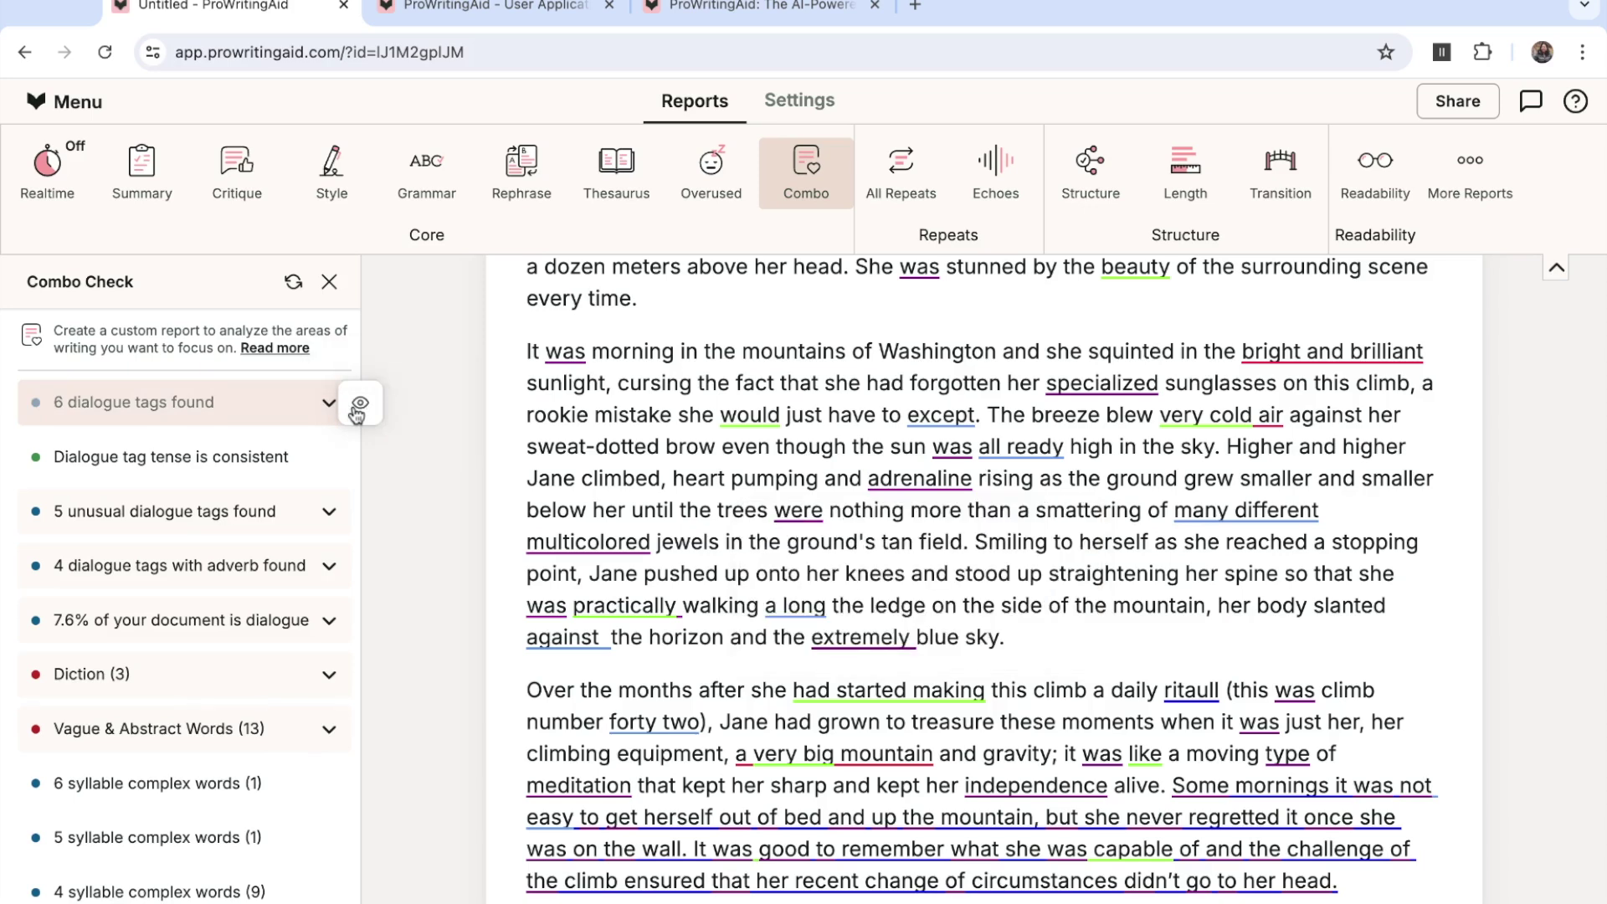
Step: Hide highlights for the 6 dialogue tags and 5 unusual dialogue tags findings
left_click(359, 410)
mouse_move(188, 402)
left_click(359, 513)
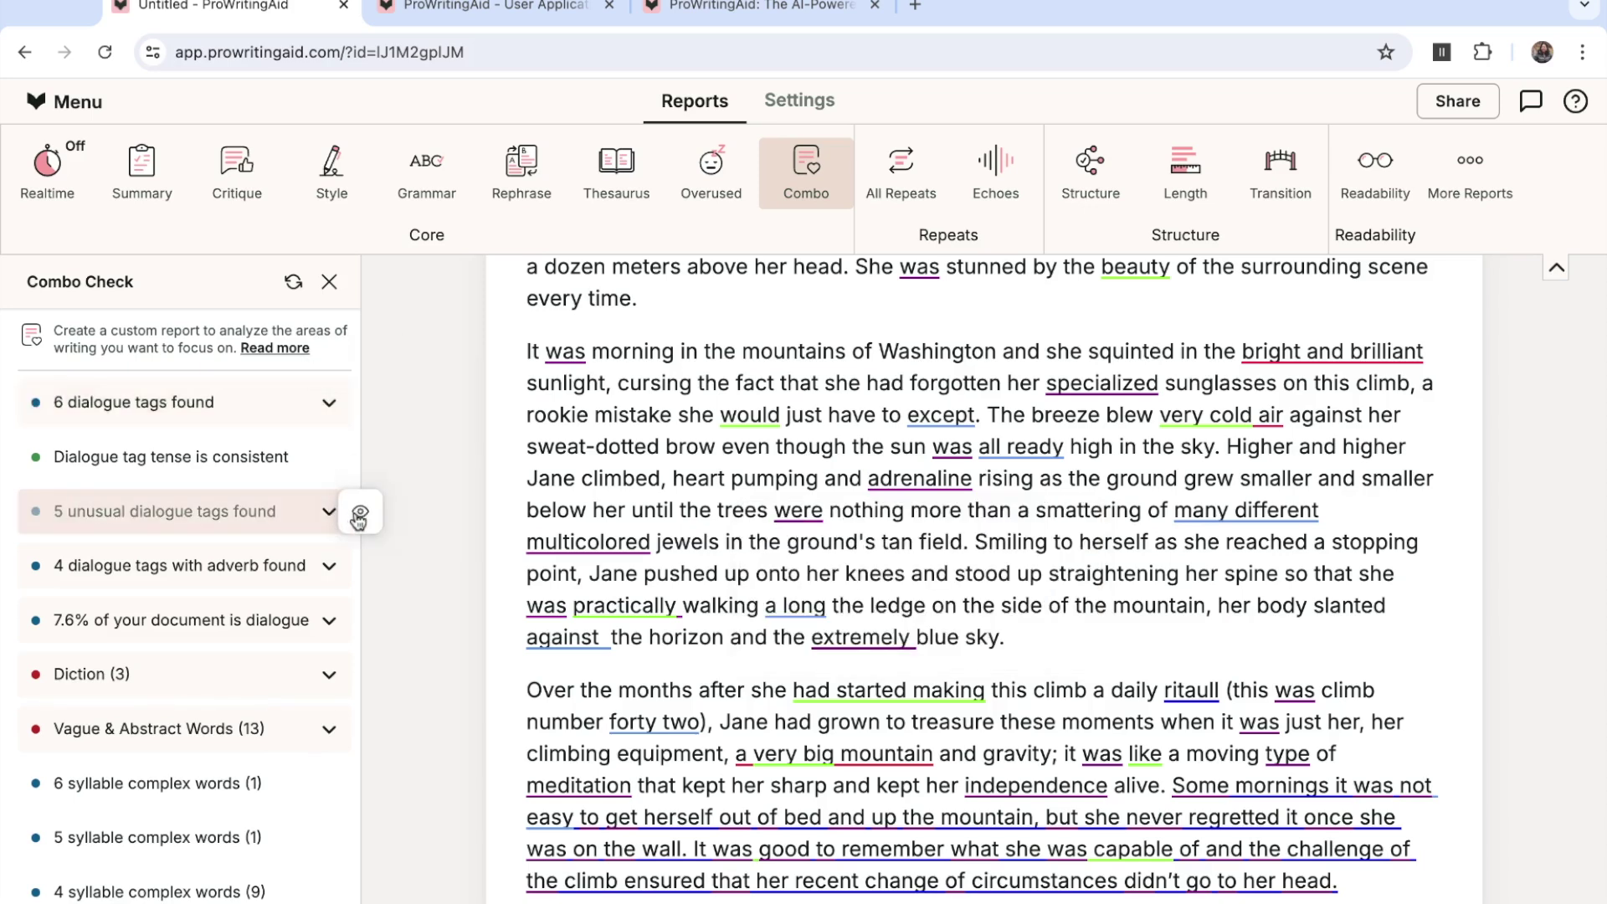